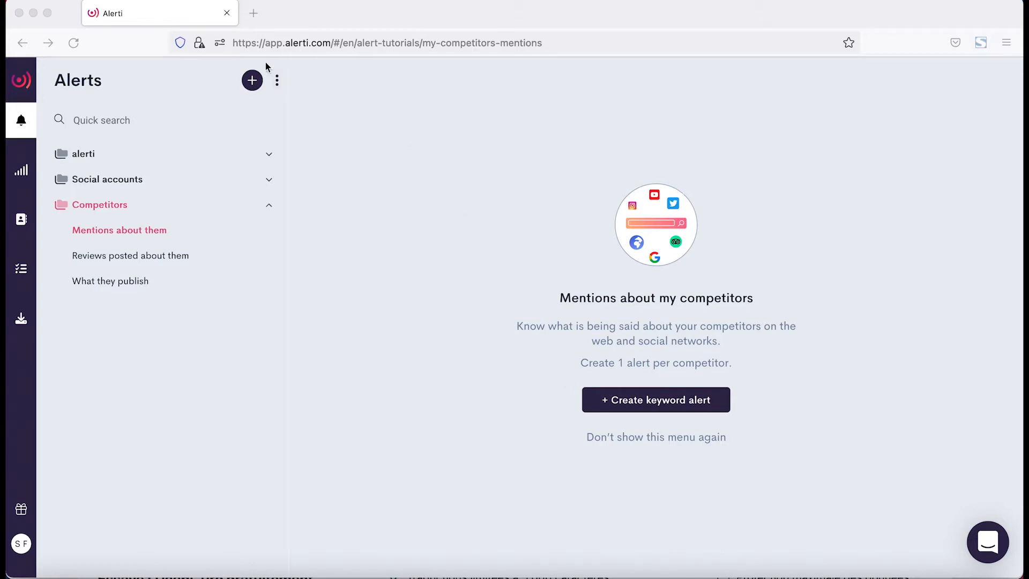
Step: Start a new alert on keywords, hashtags or mentions for my competitors and title it "competitor"
{"action": "left_click", "coordinate": [256, 85]}
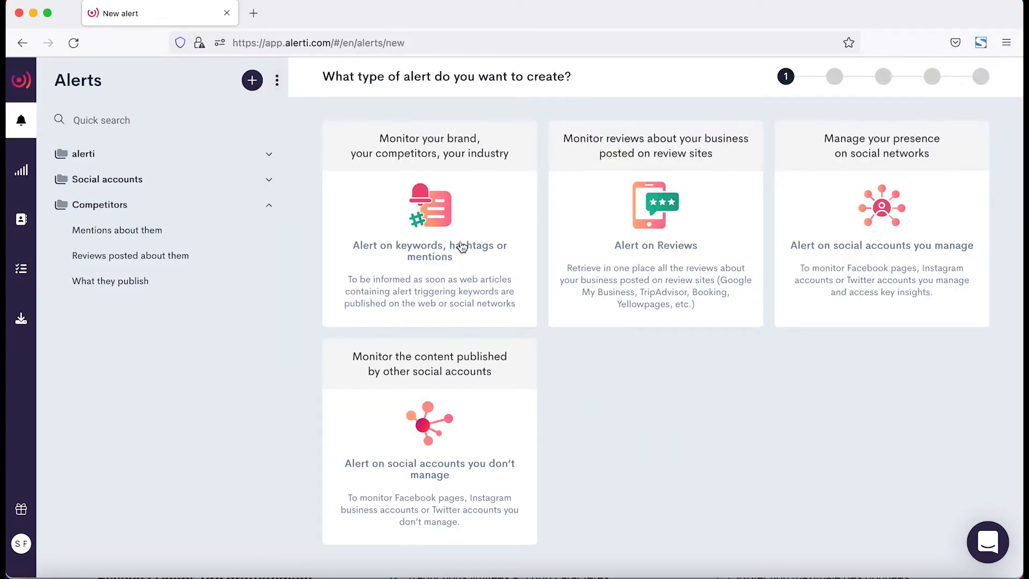
{"action": "left_click", "coordinate": [461, 245]}
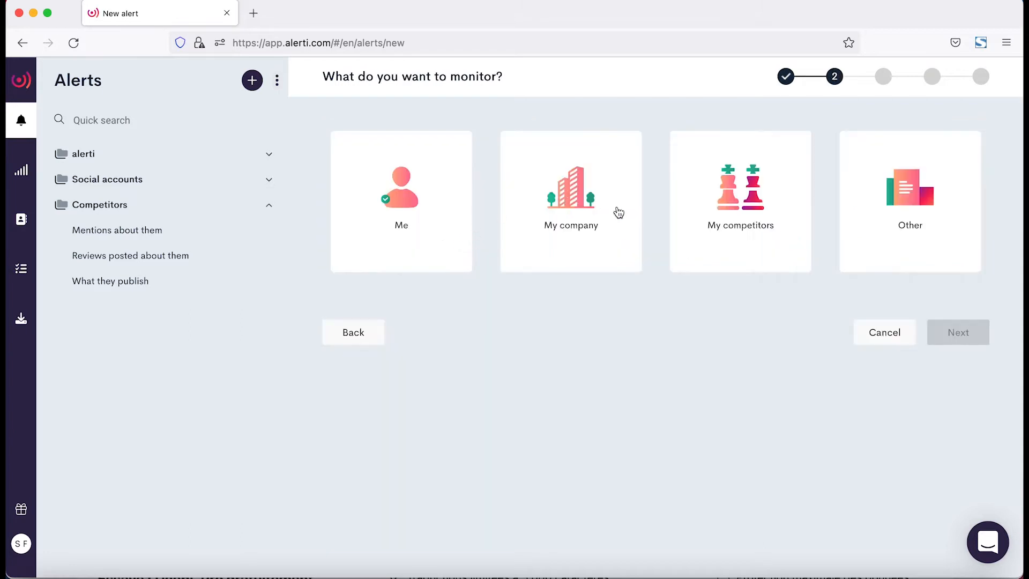
{"action": "left_click", "coordinate": [752, 228]}
{"action": "left_click", "coordinate": [386, 179]}
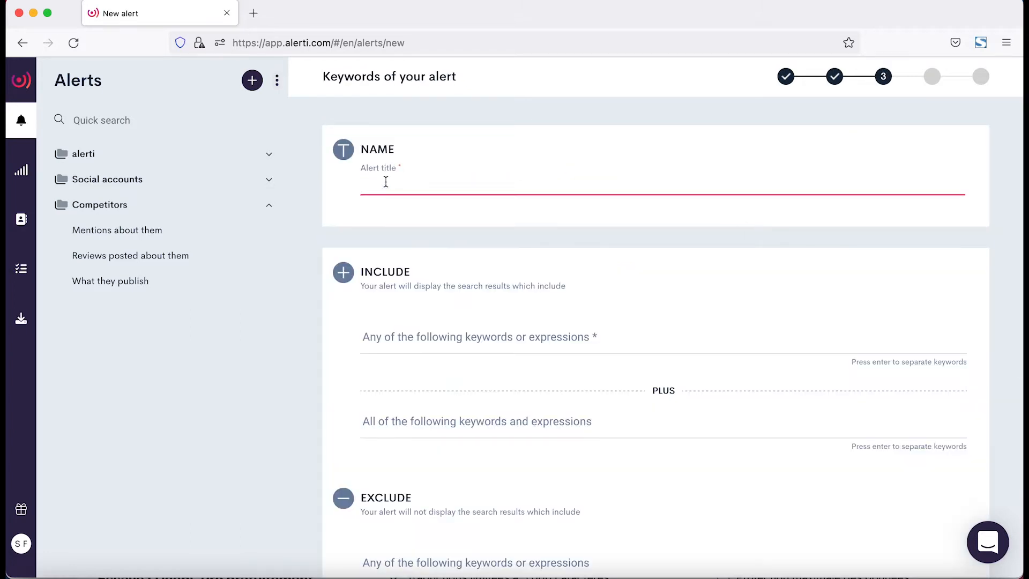
{"action": "type", "text": "competitor"}
Step: Include results matching any of the keywords "competitor's name" or "#hahstag" and continue to the sources to monitor
{"action": "scroll", "coordinate": [477, 346], "scroll_direction": "down", "scroll_amount": 1}
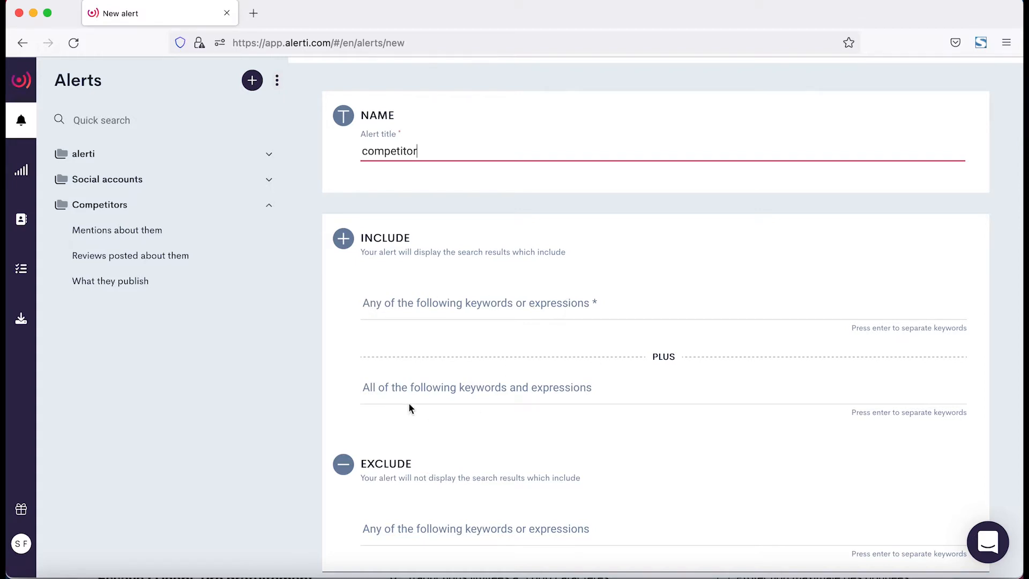
{"action": "left_click", "coordinate": [469, 301]}
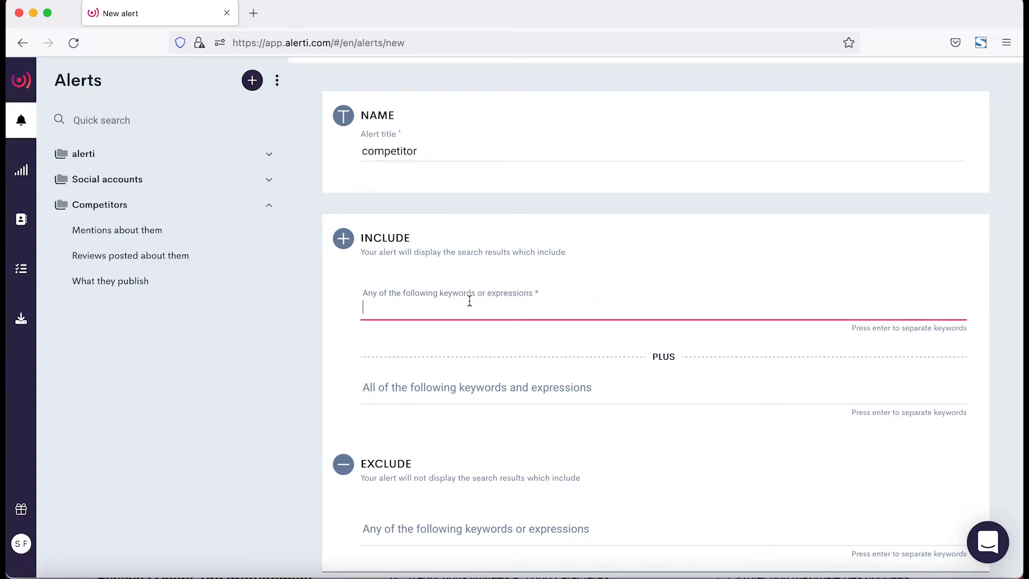
{"action": "type", "text": "competitor's name"}
{"action": "key", "text": "Return"}
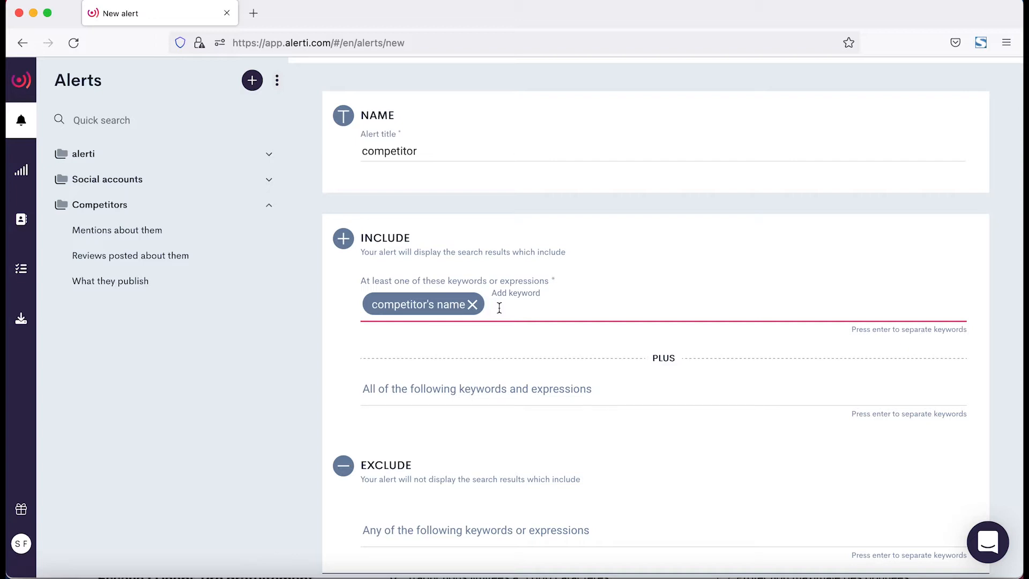
{"action": "type", "text": "#hahstag"}
{"action": "key", "text": "Return"}
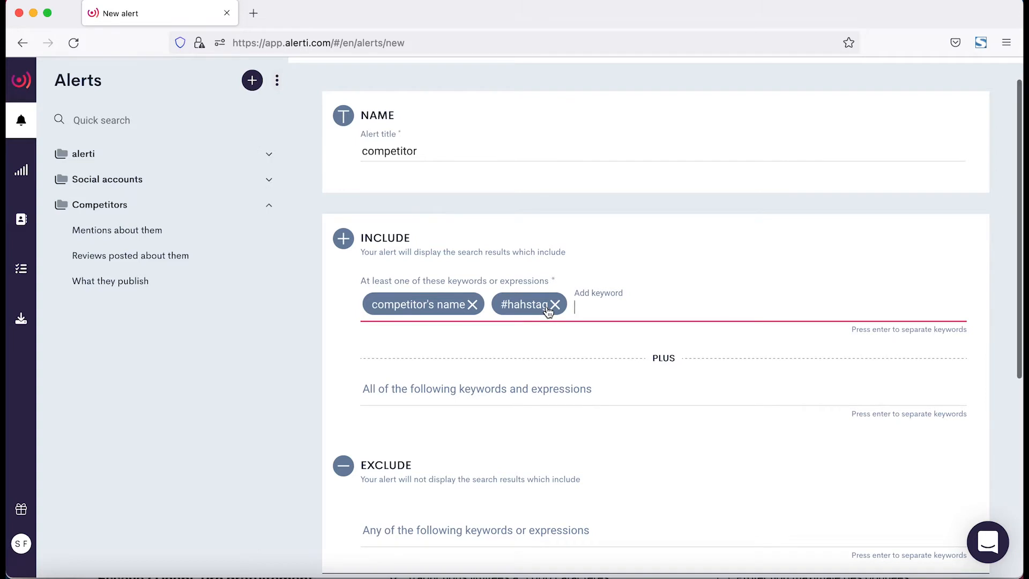
{"action": "scroll", "coordinate": [549, 300], "scroll_direction": "down", "scroll_amount": 1}
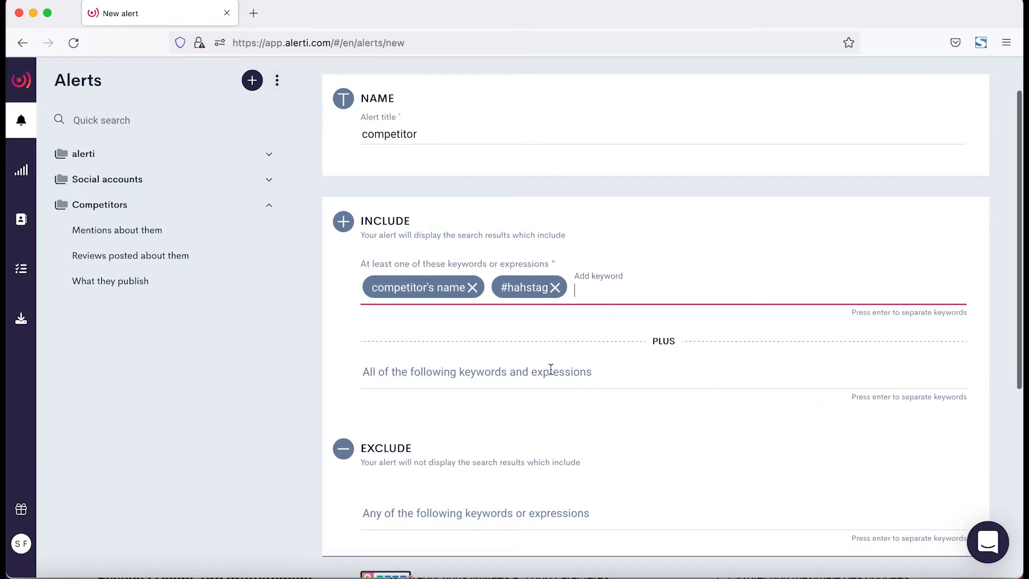
{"action": "scroll", "coordinate": [550, 369], "scroll_direction": "down", "scroll_amount": 3}
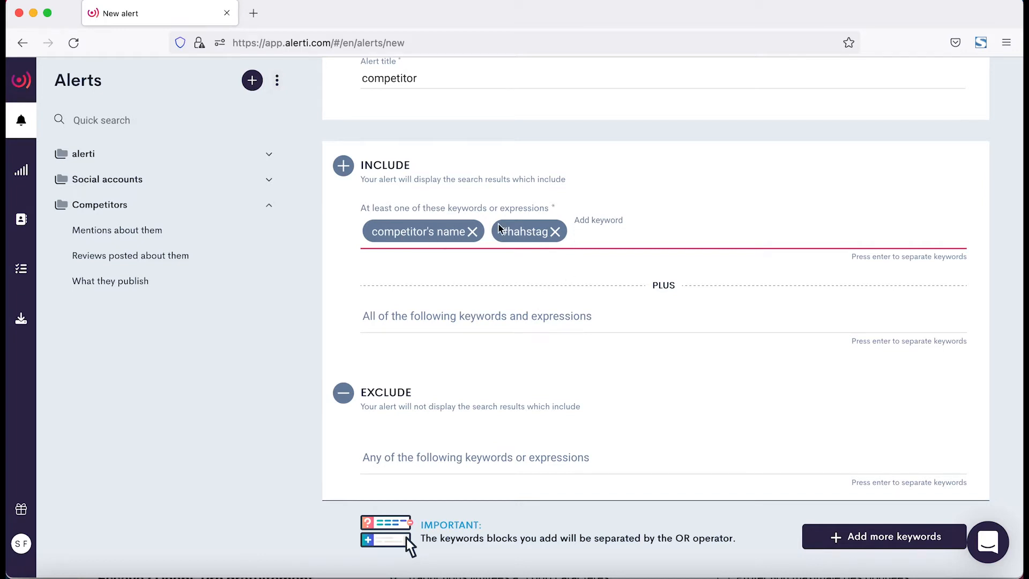
{"action": "scroll", "coordinate": [562, 300], "scroll_direction": "down", "scroll_amount": 5}
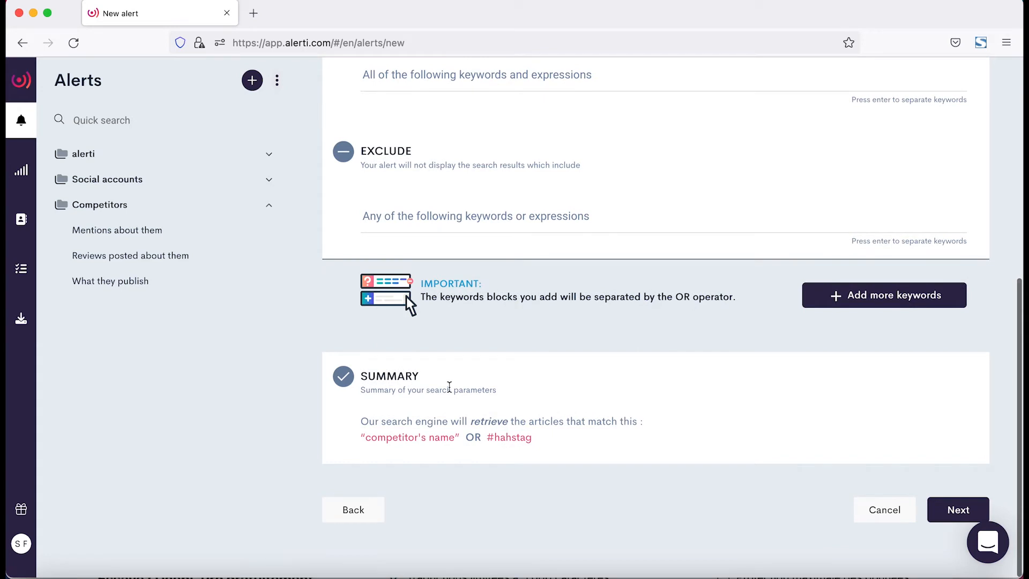
{"action": "left_click", "coordinate": [958, 511]}
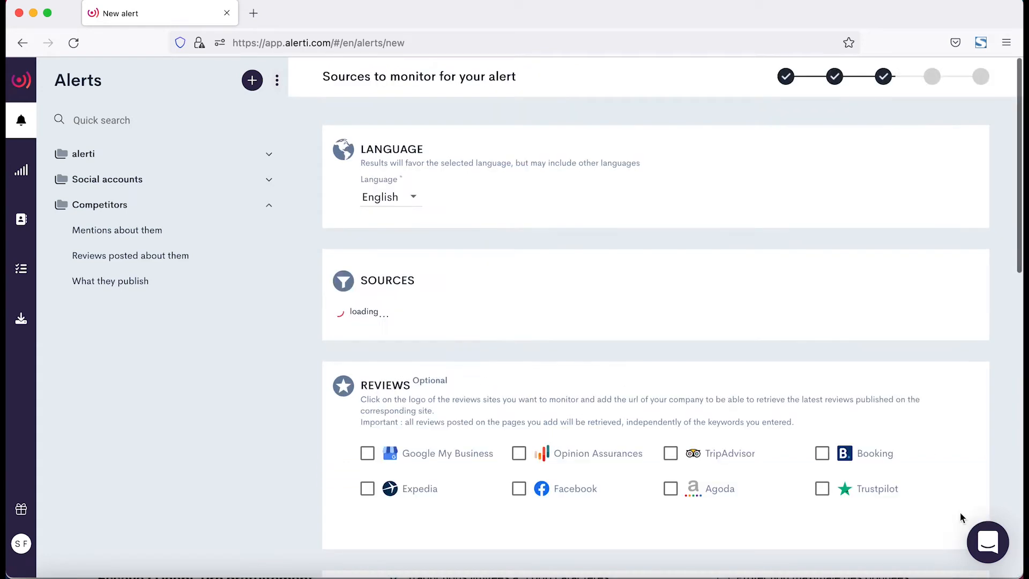
Step: Keep English as the alert's language and select all sources for monitoring
{"action": "left_click", "coordinate": [418, 199]}
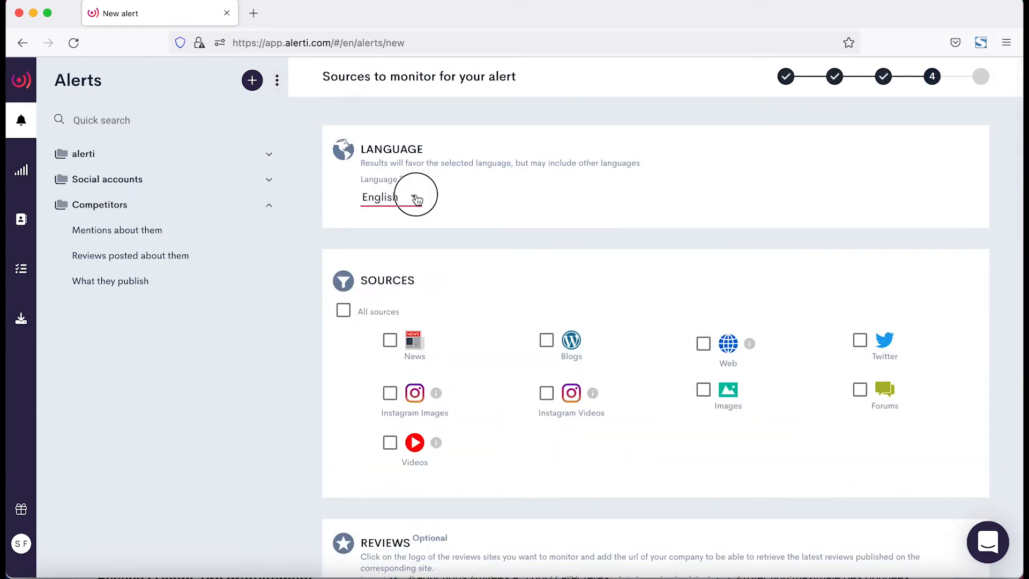
{"action": "left_click", "coordinate": [418, 198]}
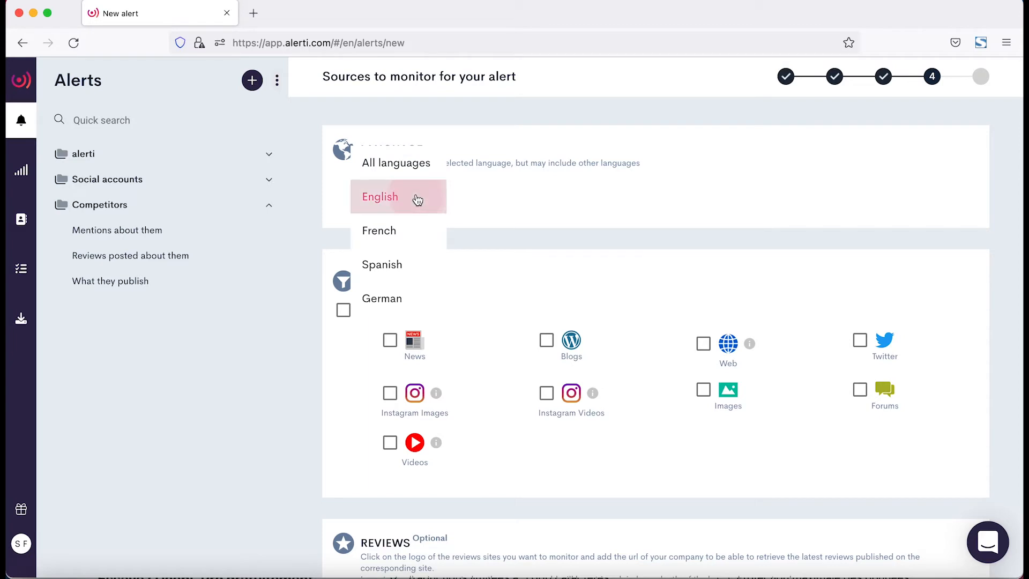
{"action": "left_click", "coordinate": [343, 312]}
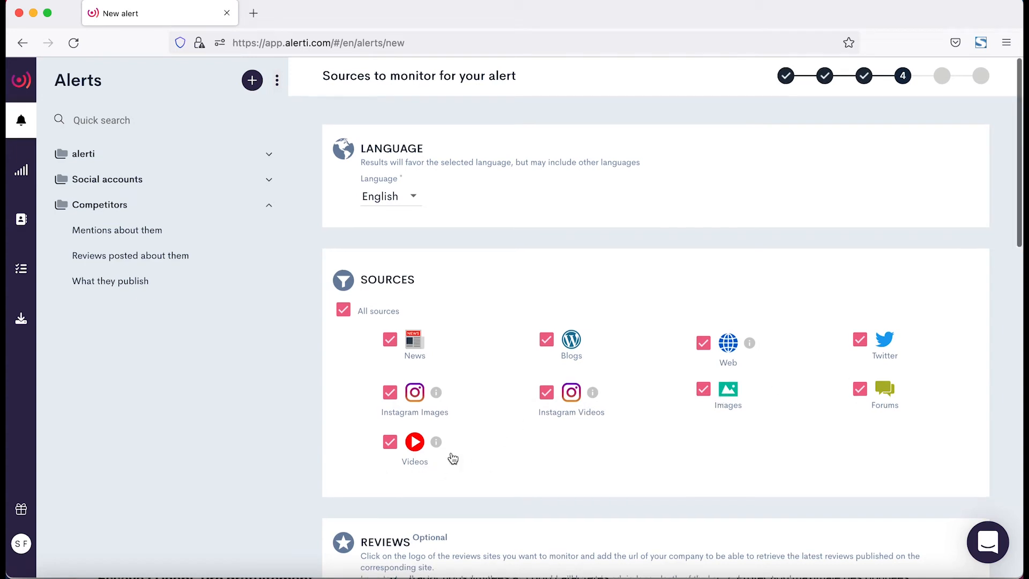
Step: Exclude websites with the domain extension .ca from the alert's sources
{"action": "scroll", "coordinate": [453, 458], "scroll_direction": "down", "scroll_amount": 5}
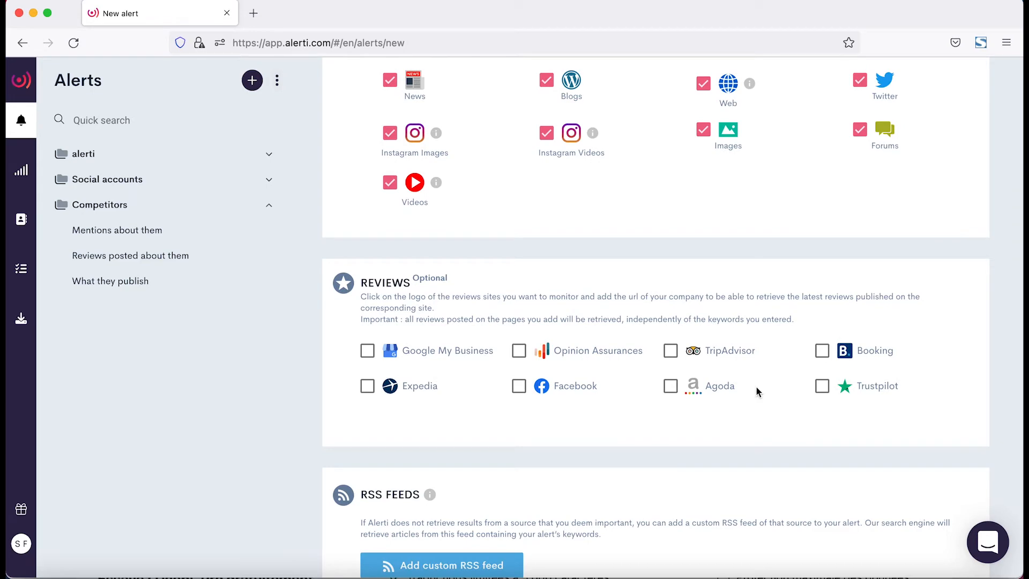
{"action": "scroll", "coordinate": [756, 388], "scroll_direction": "down", "scroll_amount": 10}
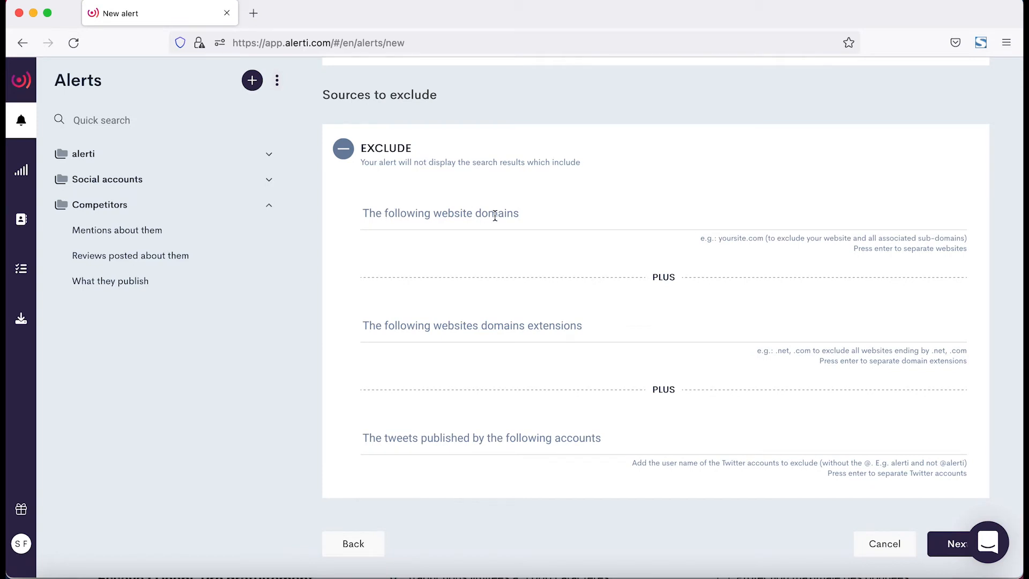
{"action": "left_click", "coordinate": [406, 328]}
{"action": "type", "text": ".ca"}
{"action": "key", "text": "Return"}
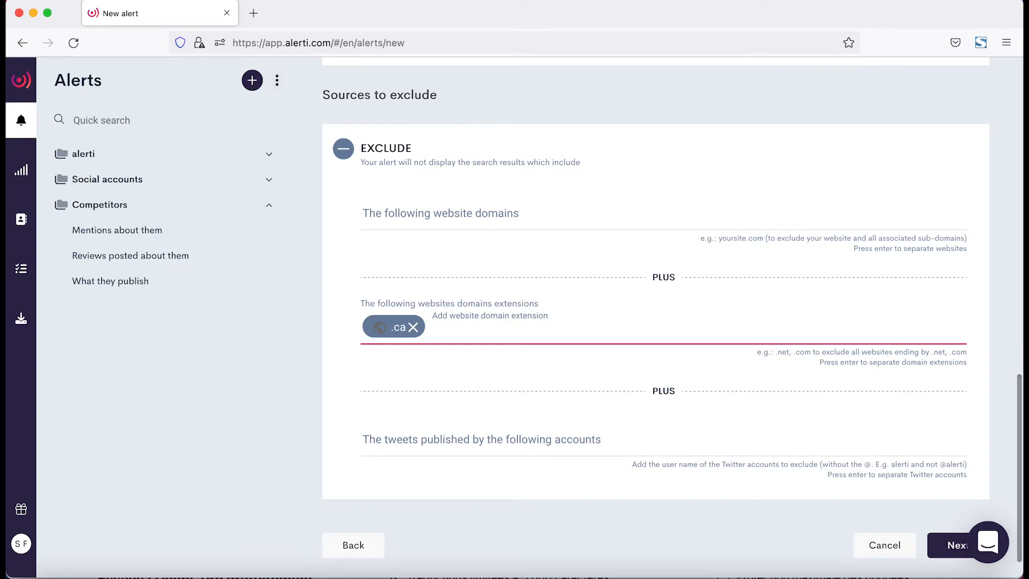
{"action": "scroll", "coordinate": [637, 360], "scroll_direction": "down", "scroll_amount": 2}
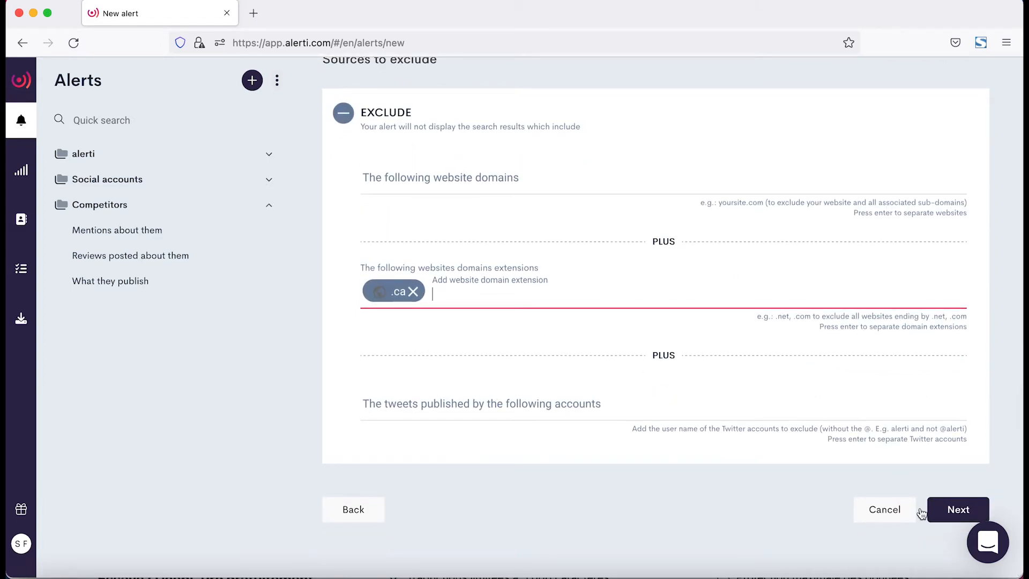
Step: Associate the AlertiEN Twitter account with the alert and continue to the notification settings
{"action": "left_click", "coordinate": [951, 511]}
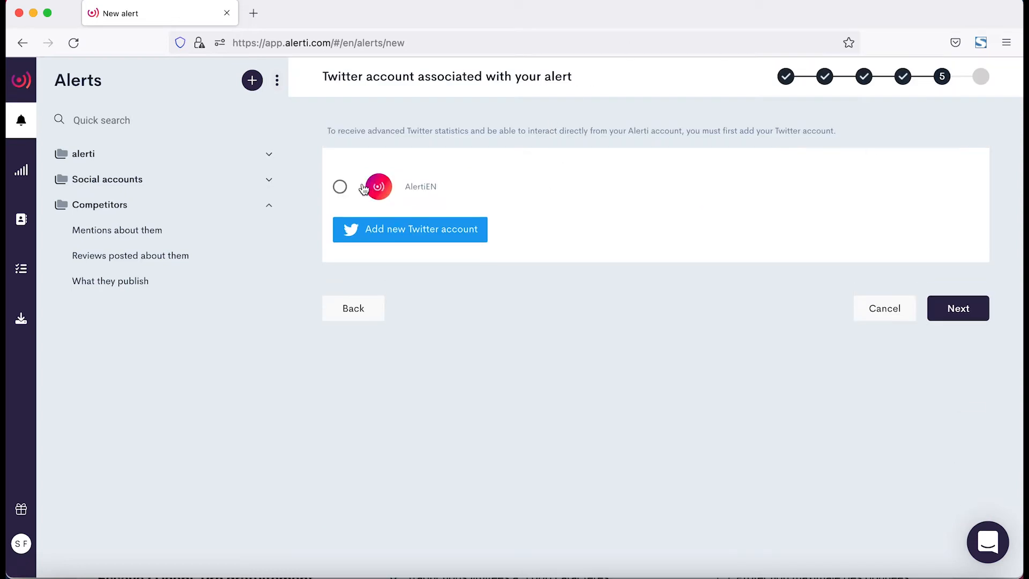
{"action": "left_click", "coordinate": [340, 187]}
{"action": "left_click", "coordinate": [957, 308]}
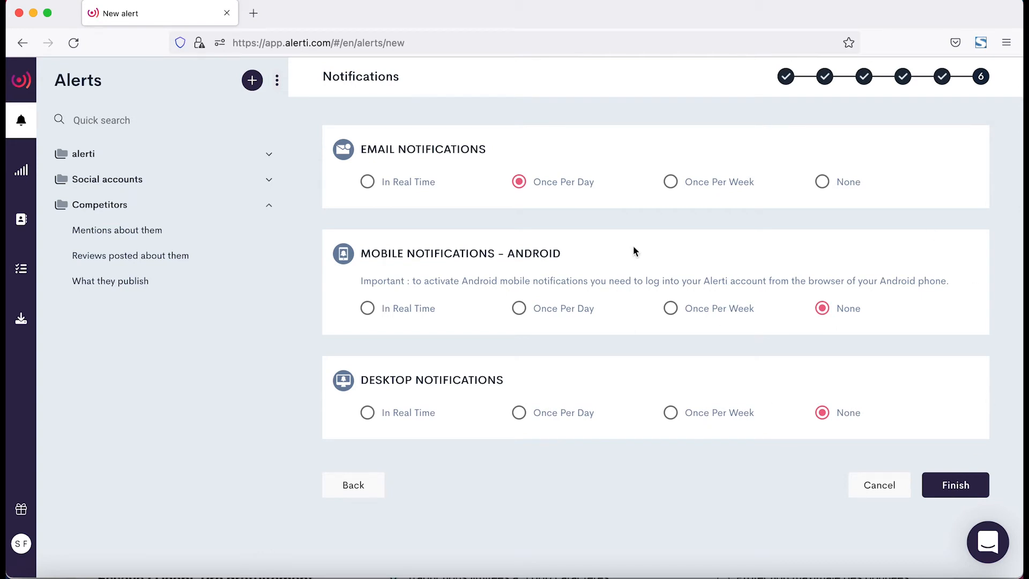
Step: Open the competitors' published content section, start an alert on social accounts you don't manage, and title it "competitor"
{"action": "left_click", "coordinate": [168, 288]}
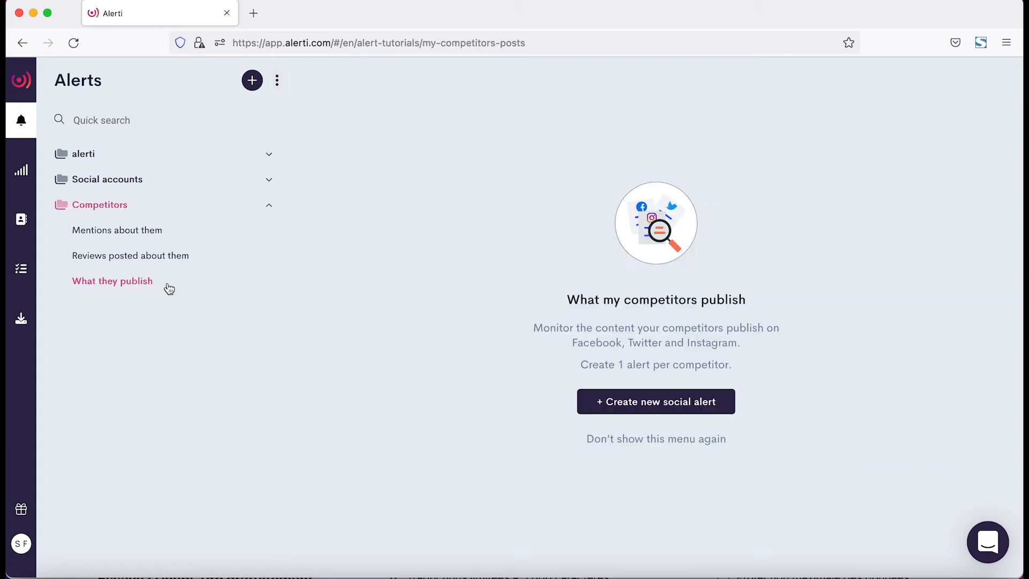
{"action": "left_click", "coordinate": [252, 81]}
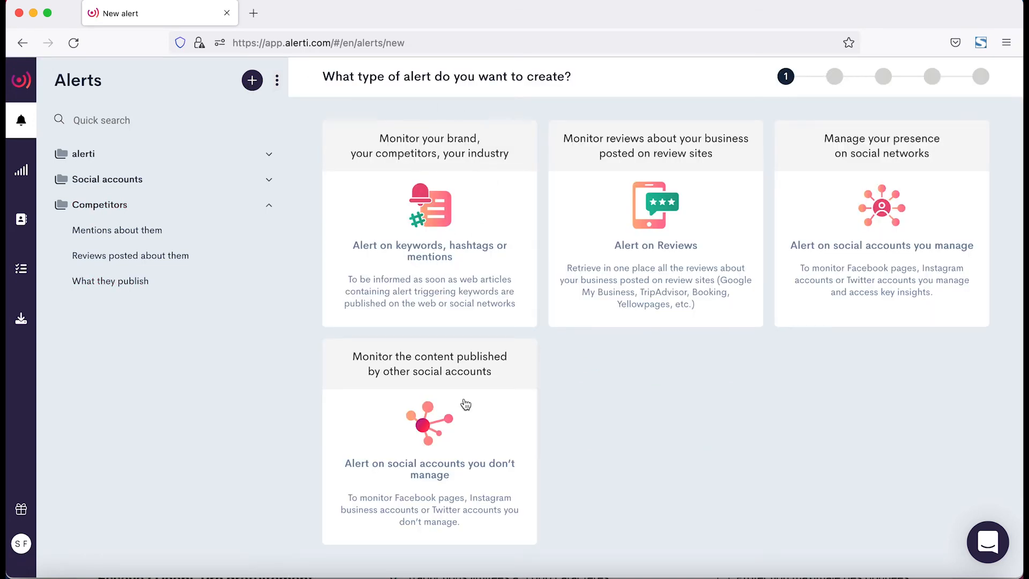
{"action": "left_click", "coordinate": [465, 403]}
{"action": "left_click", "coordinate": [428, 238]}
{"action": "left_click", "coordinate": [410, 187]}
{"action": "type", "text": "competio"}
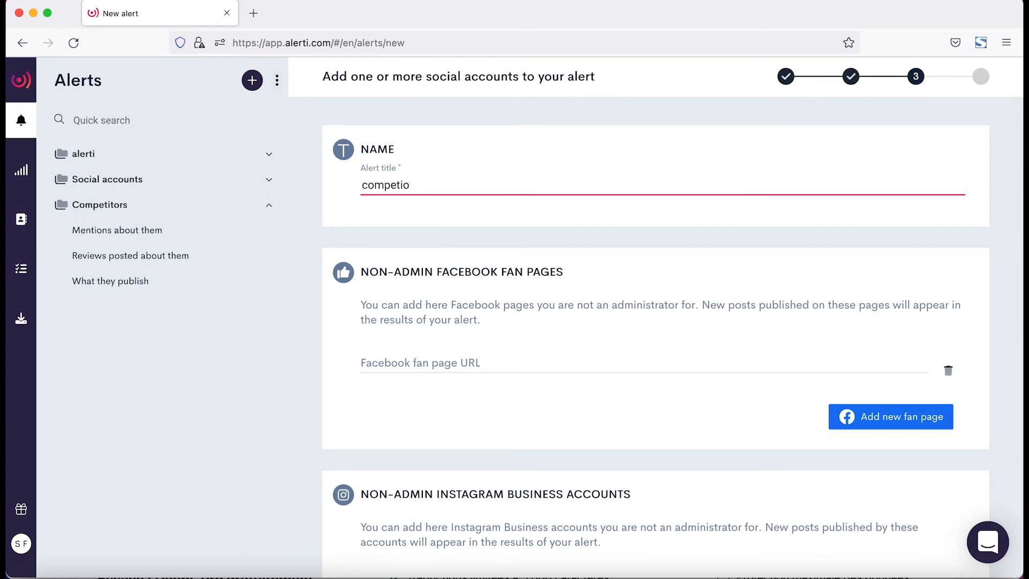
{"action": "key", "text": "BackSpace"}
{"action": "key", "text": "BackSpace"}
{"action": "type", "text": "itor"}
Step: Add the Facebook fan page facebook.com/alerti and the Instagram business account alertiapp to the alert
{"action": "scroll", "coordinate": [421, 358], "scroll_direction": "down", "scroll_amount": 2}
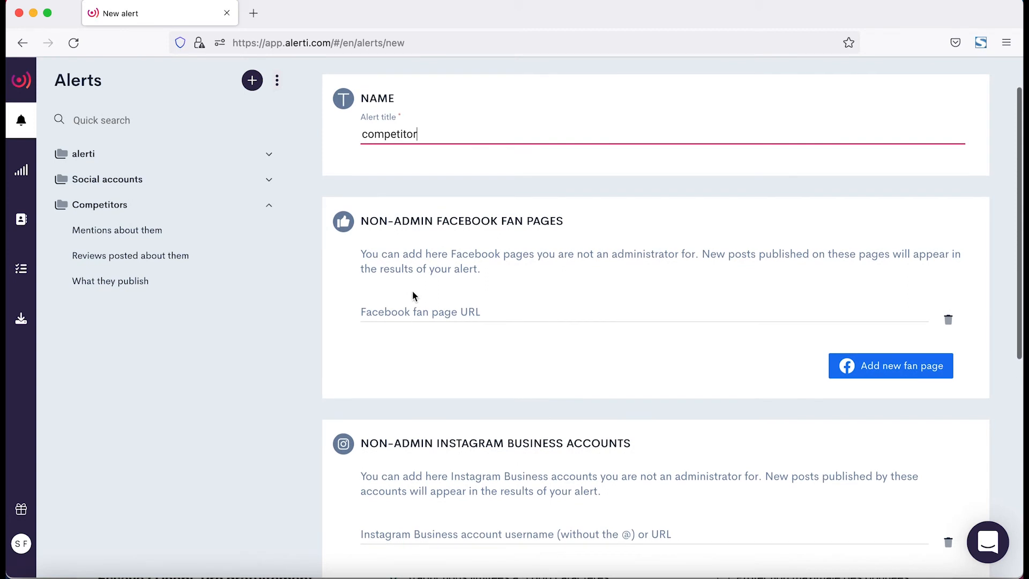
{"action": "left_click", "coordinate": [409, 311]}
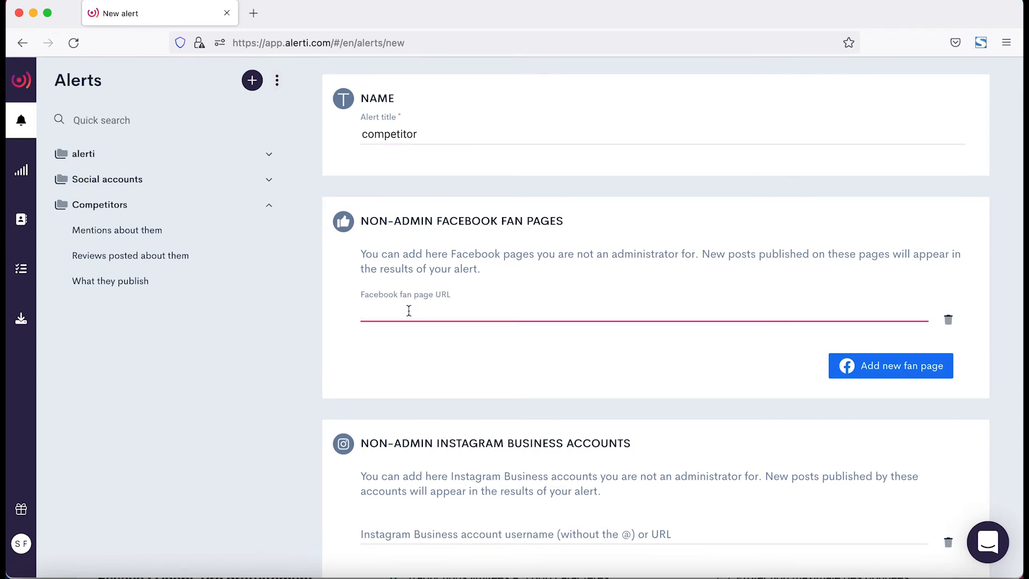
{"action": "type", "text": "facebook.com/alerti"}
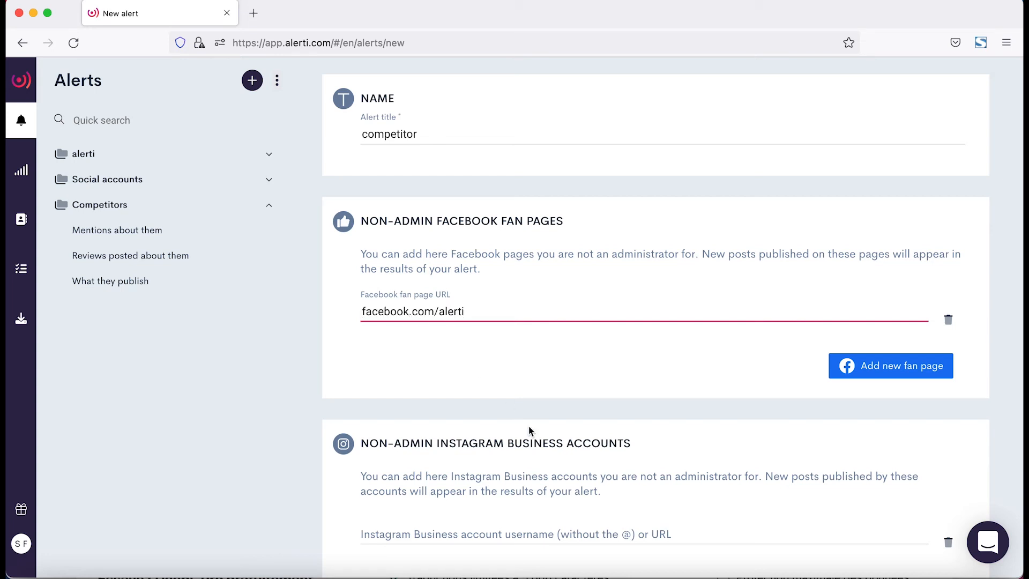
{"action": "scroll", "coordinate": [455, 410], "scroll_direction": "down", "scroll_amount": 3}
{"action": "left_click", "coordinate": [435, 425]}
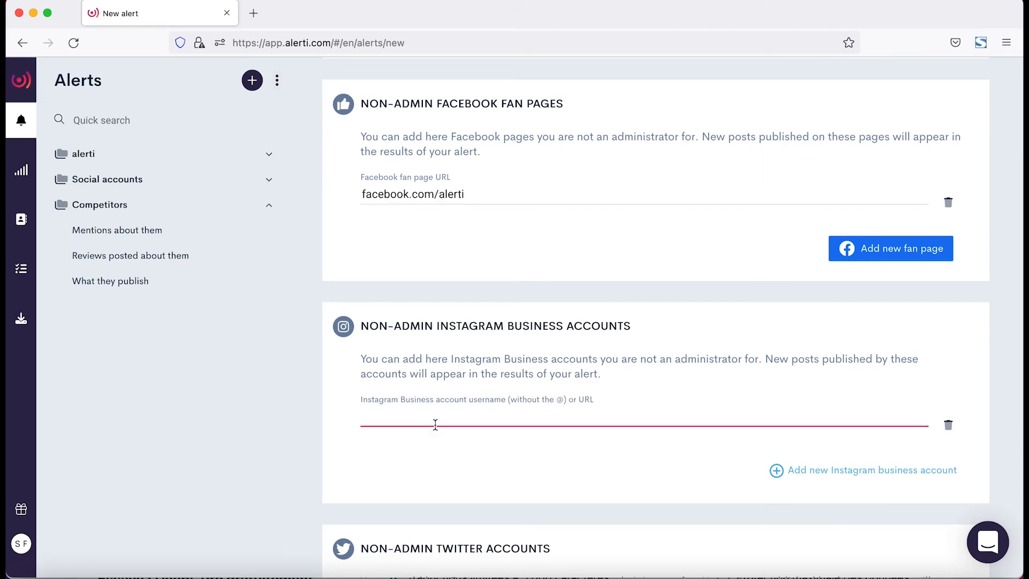
{"action": "type", "text": "alertiapp"}
Step: Add the non-admin Twitter account alerti to the alert and continue to the notification settings
{"action": "scroll", "coordinate": [510, 484], "scroll_direction": "down", "scroll_amount": 3}
{"action": "left_click", "coordinate": [443, 479]}
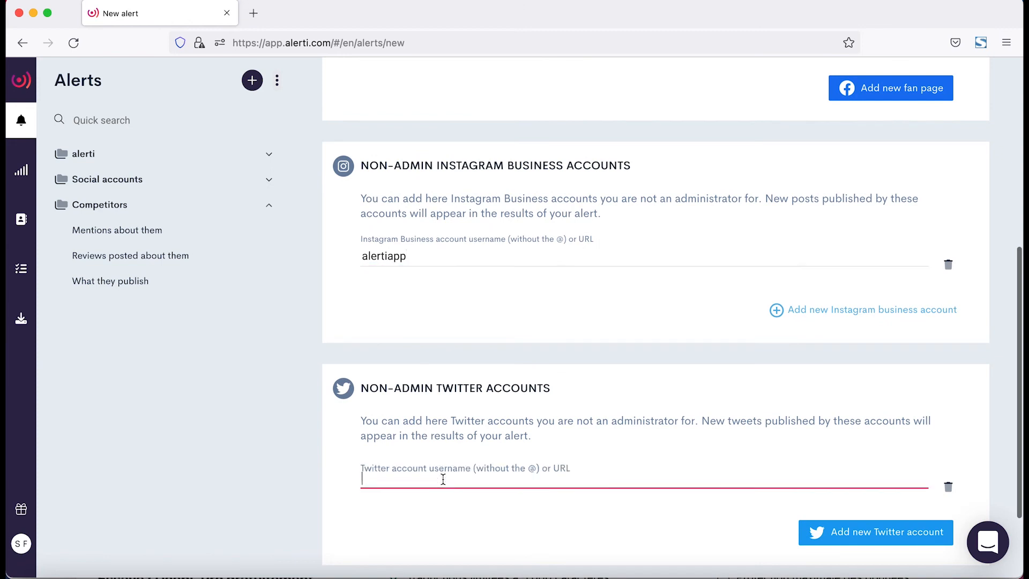
{"action": "type", "text": "alerti"}
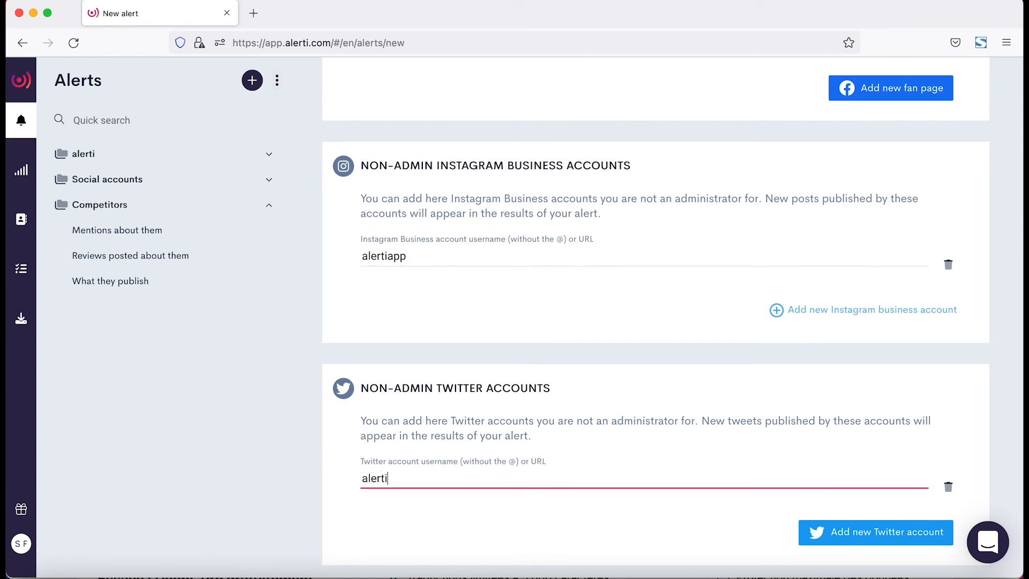
{"action": "scroll", "coordinate": [695, 421], "scroll_direction": "down", "scroll_amount": 2}
{"action": "left_click", "coordinate": [944, 510]}
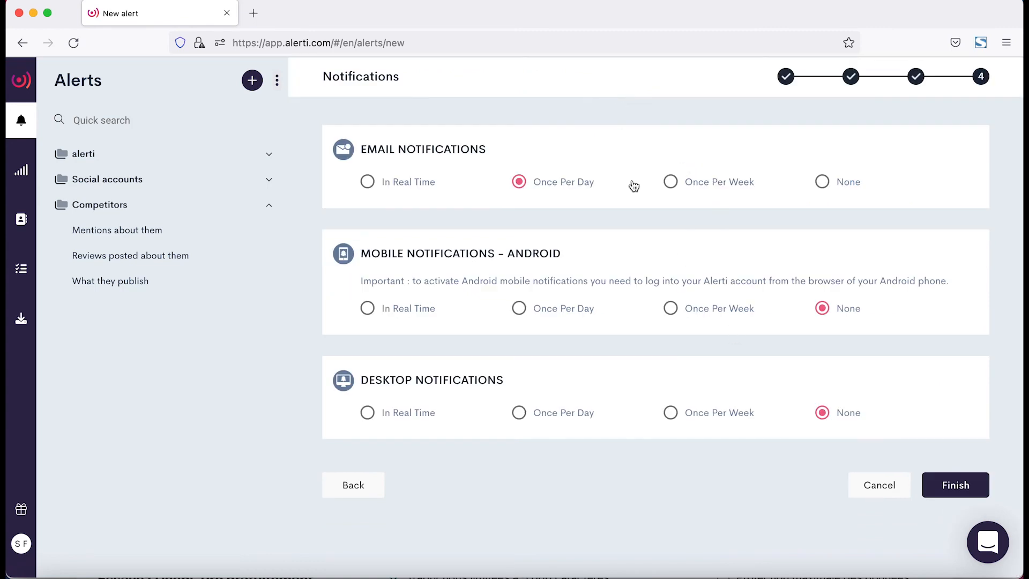